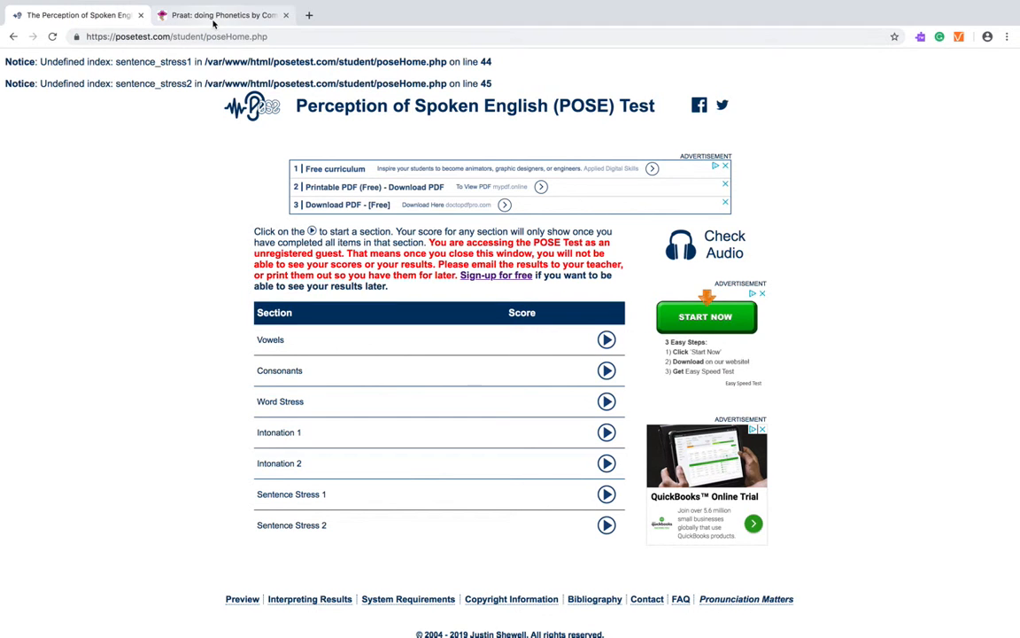
Step: Show the Praat website's download page, and take the browser out of full screen and minimize it
{"action": "left_click", "coordinate": [214, 18]}
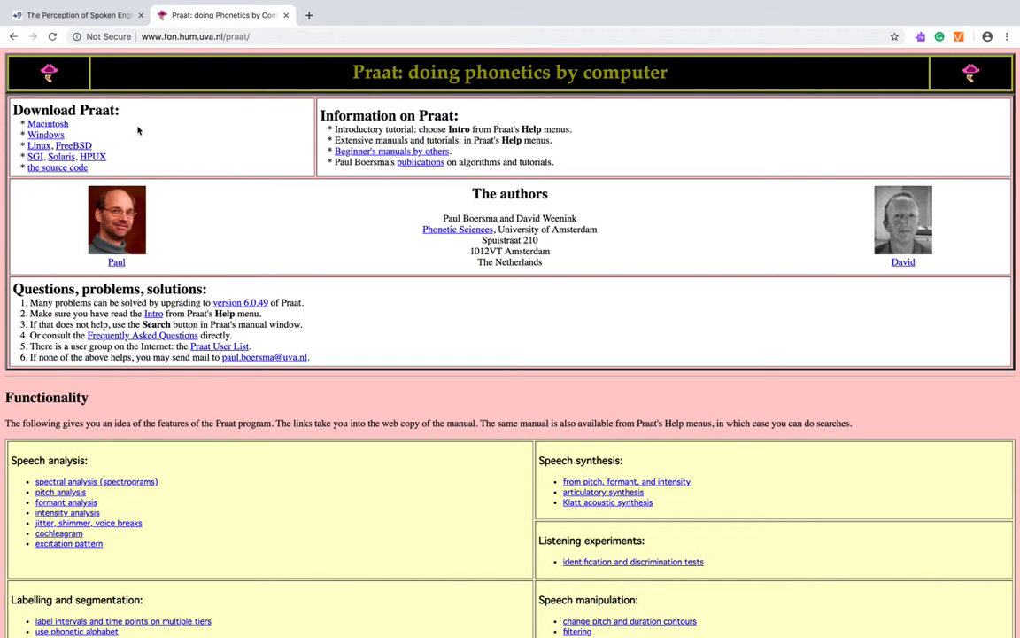
{"action": "mouse_move", "coordinate": [185, 2]}
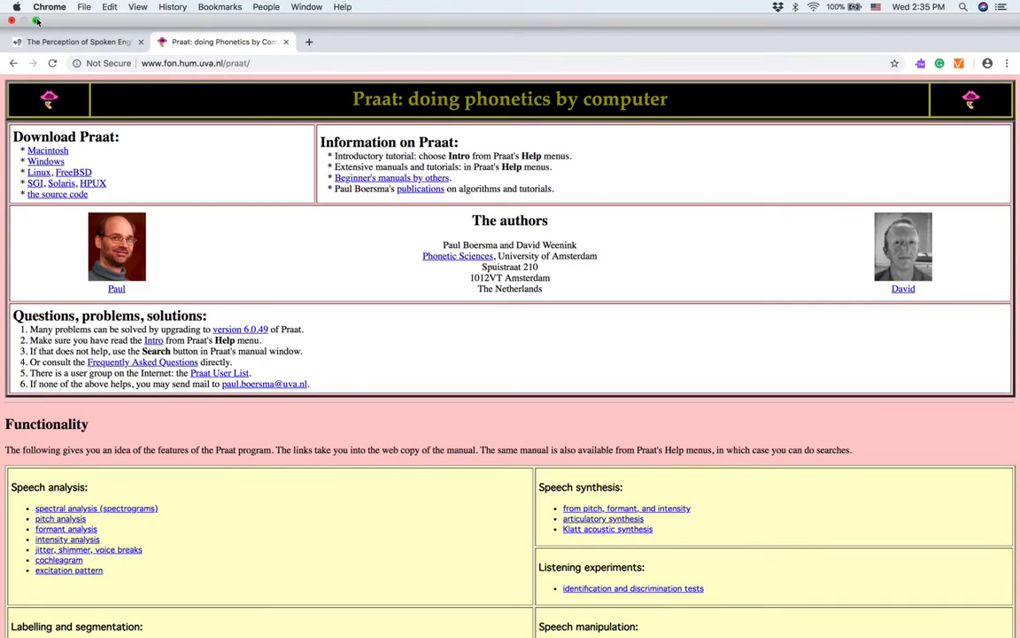
{"action": "left_click", "coordinate": [37, 21]}
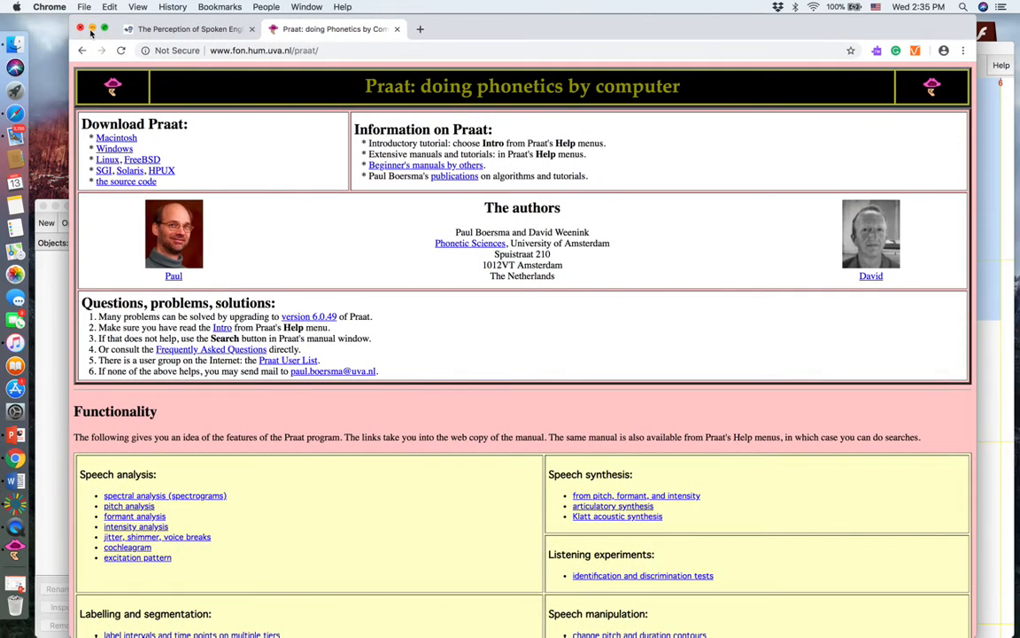
{"action": "left_click", "coordinate": [92, 30]}
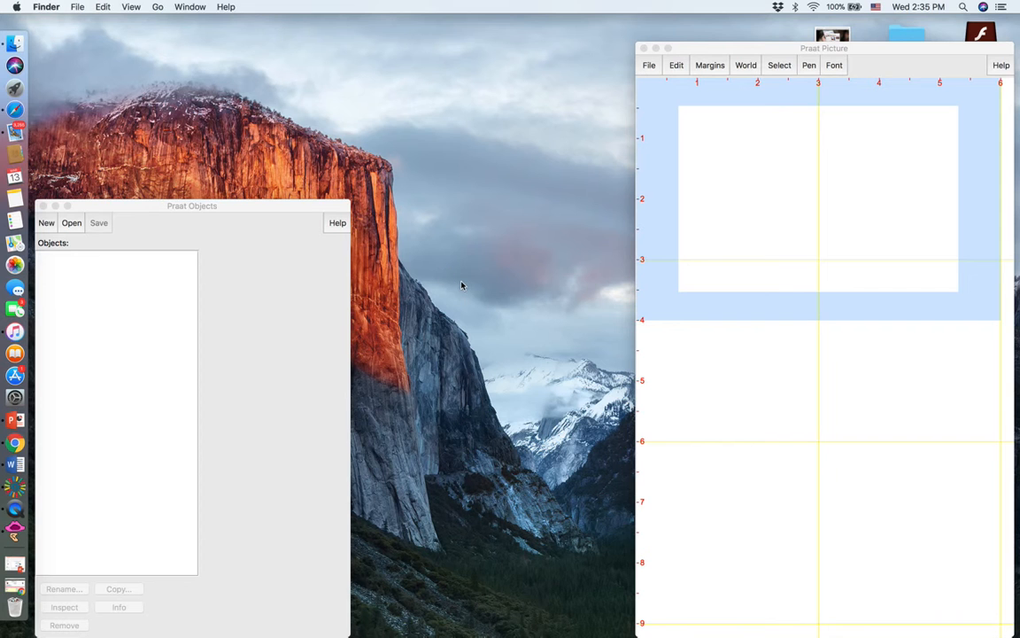
Step: Move the Praat Objects window up on the desktop and close the Praat Picture window
{"action": "left_click_drag", "start_coordinate": [295, 204], "coordinate": [322, 68]}
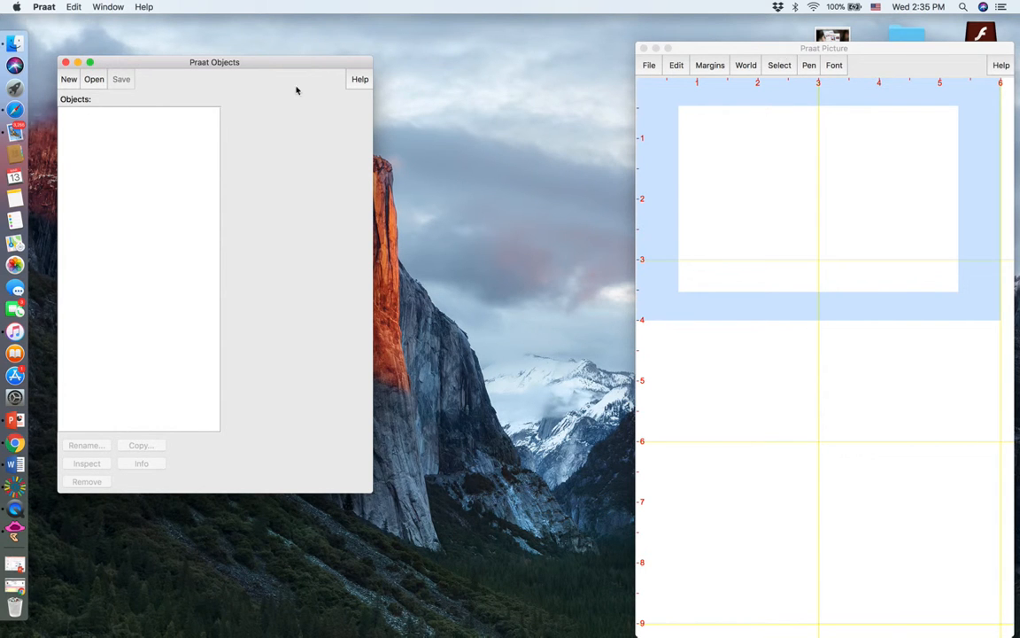
{"action": "left_click_drag", "start_coordinate": [262, 65], "coordinate": [266, 52]}
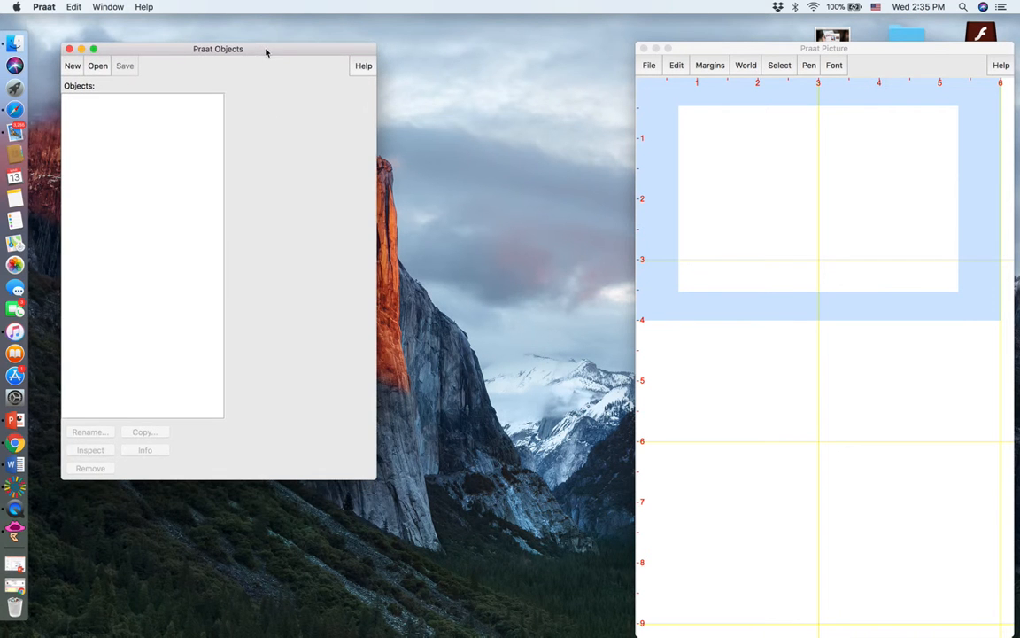
{"action": "left_click", "coordinate": [645, 49]}
{"action": "left_click", "coordinate": [526, 315]}
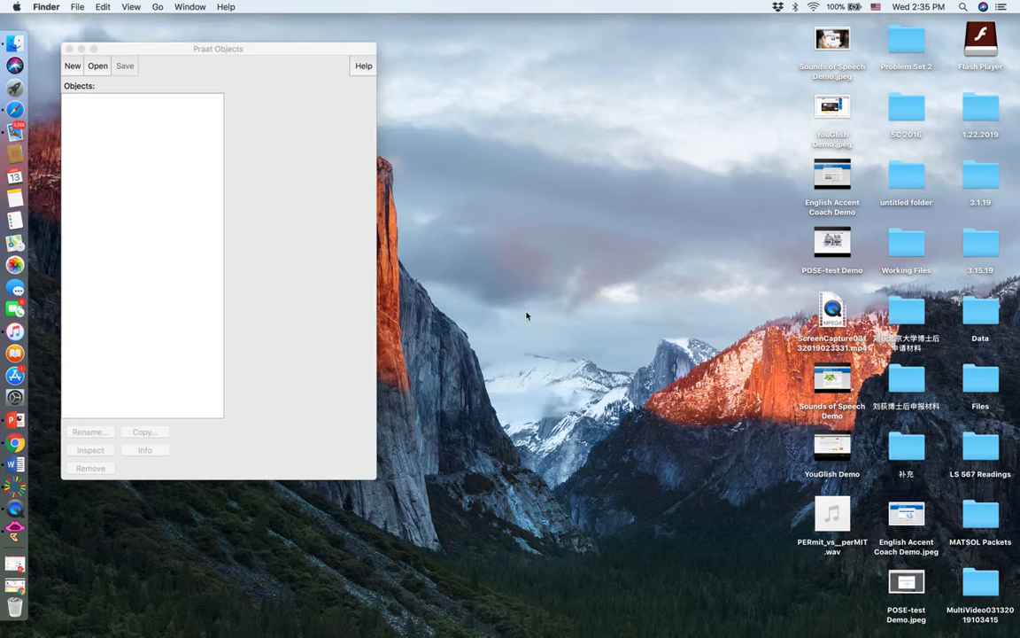
{"action": "left_click", "coordinate": [164, 49]}
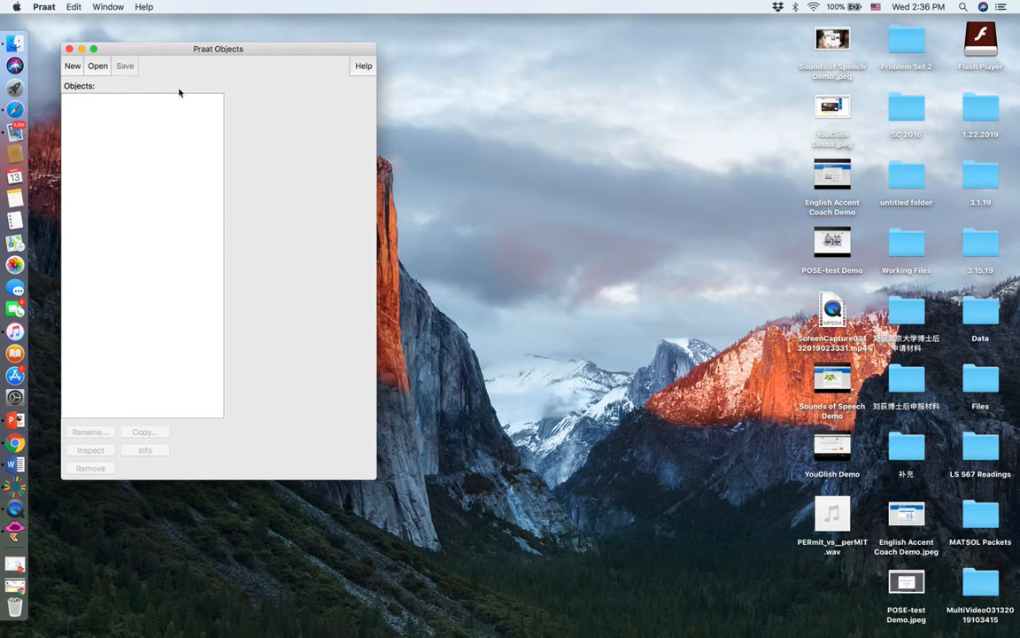
Step: Record a new mono sound and save it to the object list under the name "Record"
{"action": "left_click", "coordinate": [73, 67]}
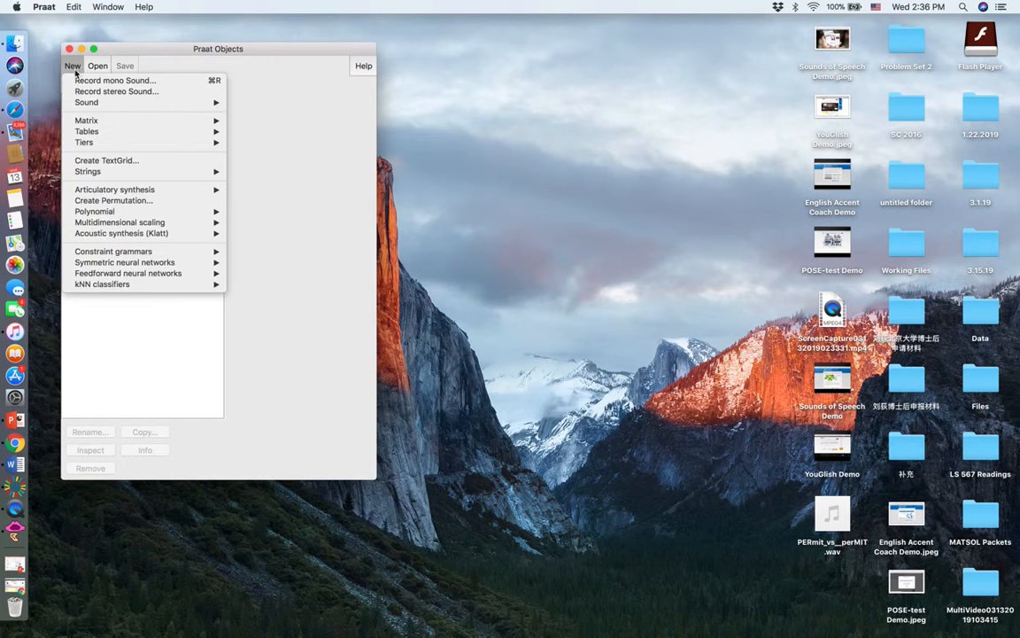
{"action": "left_click", "coordinate": [78, 85]}
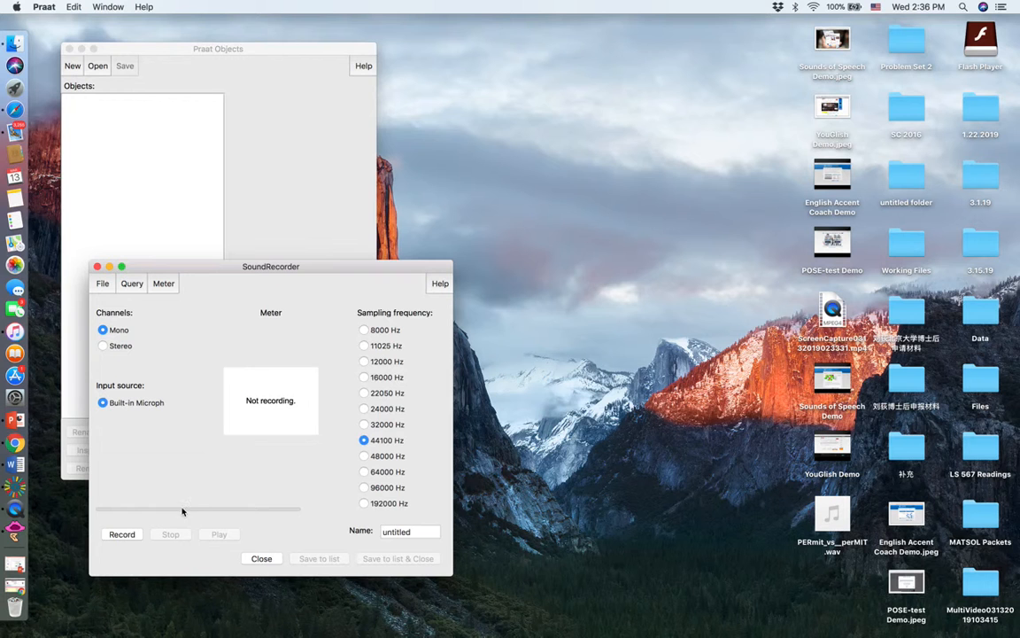
{"action": "left_click", "coordinate": [122, 534]}
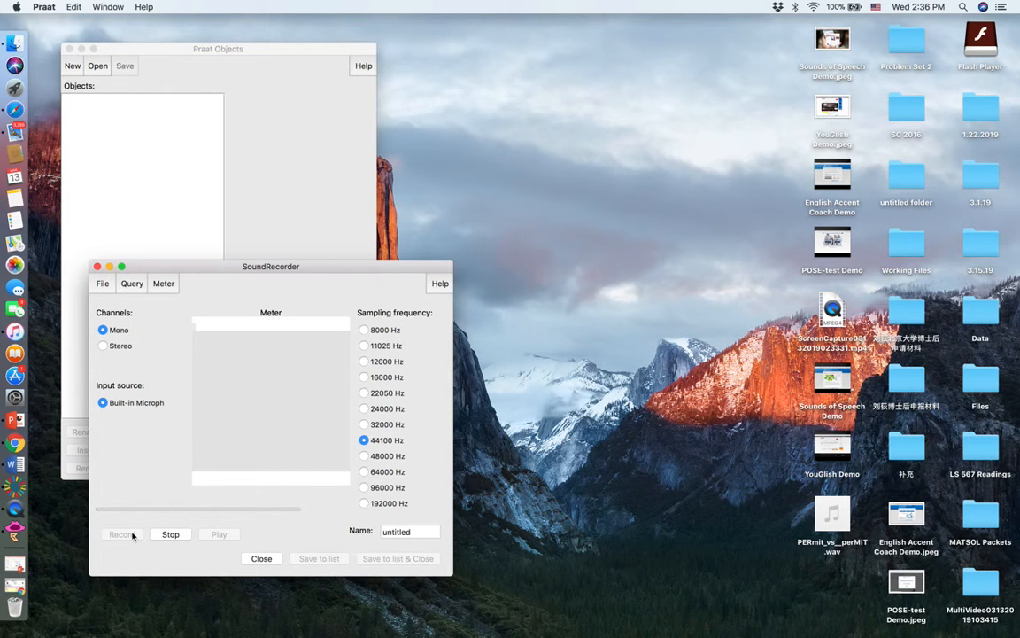
{"action": "left_click", "coordinate": [168, 535]}
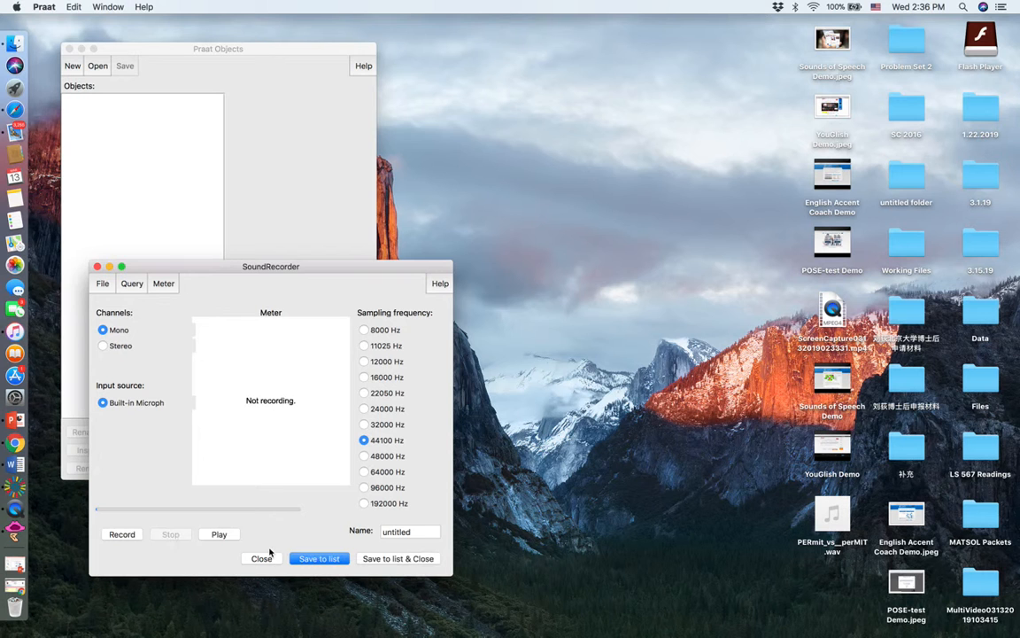
{"action": "double_click", "coordinate": [421, 533]}
{"action": "type", "text": "Record"}
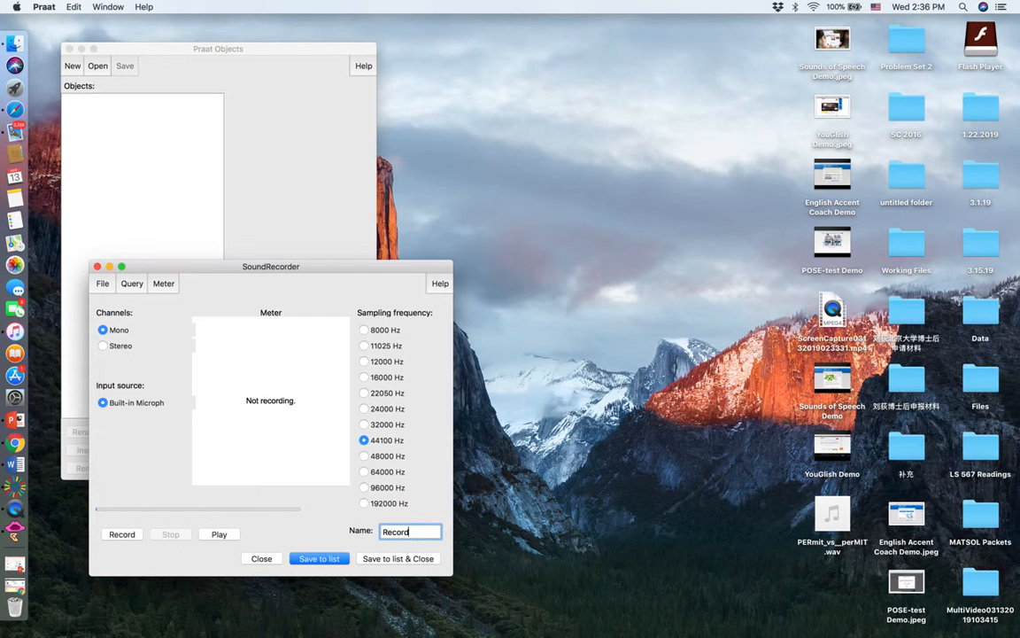
{"action": "left_click", "coordinate": [323, 559]}
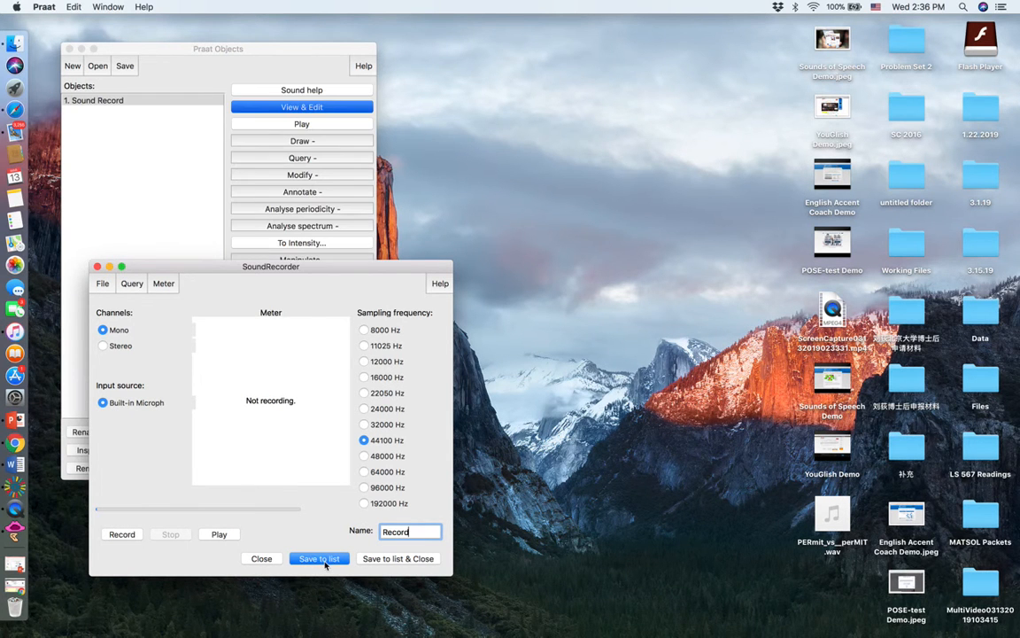
Step: Record a second mono sound, save it to the object list as "PERmit vs. perMIT", and close the sound recorder
{"action": "left_click", "coordinate": [122, 536]}
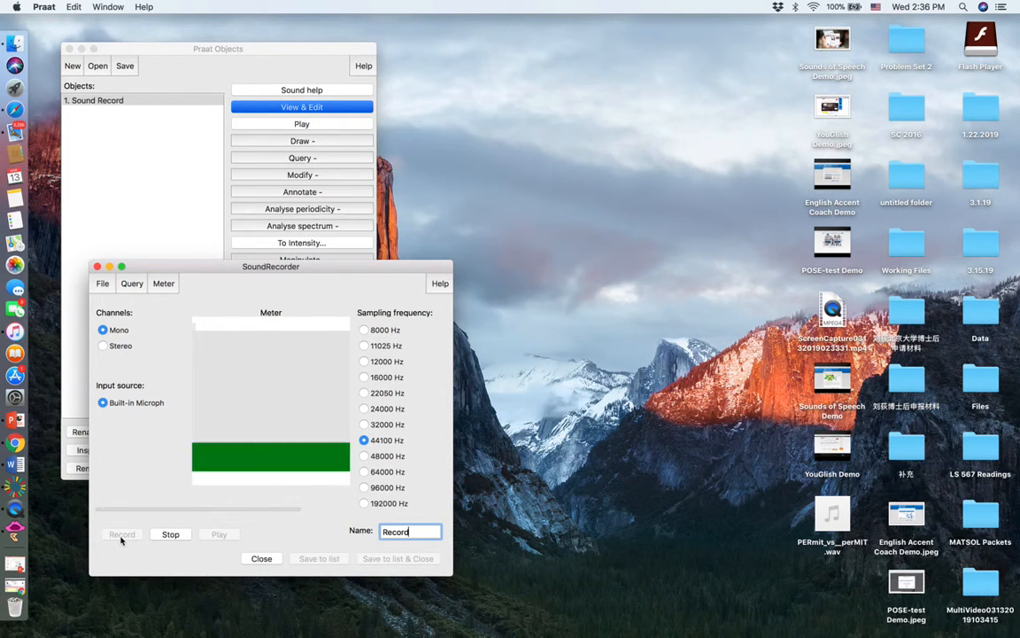
{"action": "left_click", "coordinate": [171, 537]}
{"action": "left_click_drag", "start_coordinate": [420, 530], "coordinate": [370, 529]}
{"action": "type", "text": "PE"}
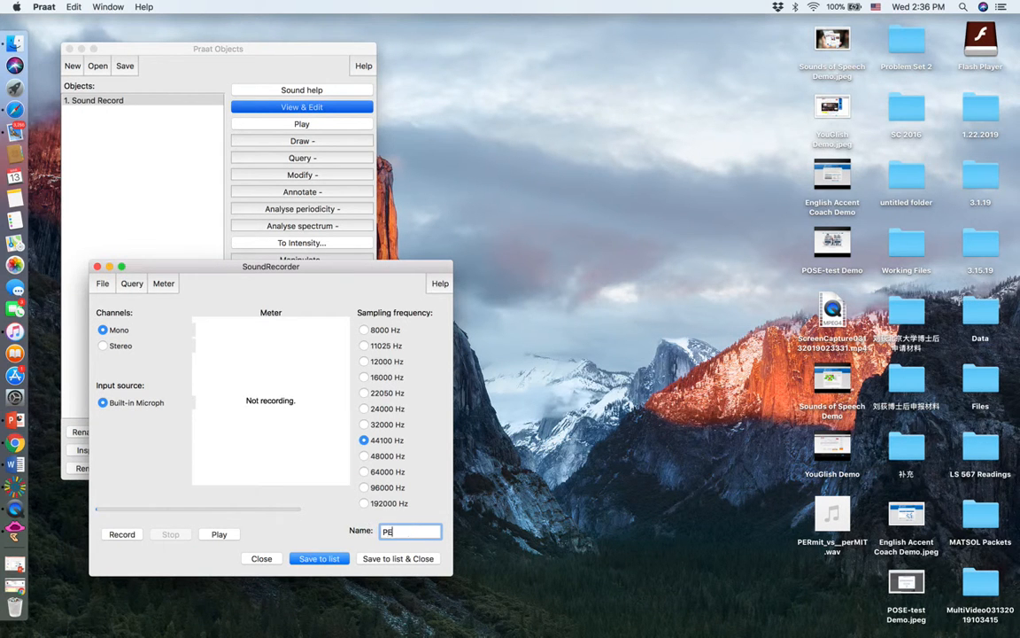
{"action": "type", "text": "Rmit vs."}
{"action": "type", "text": " perMIT"}
{"action": "left_click", "coordinate": [337, 563]}
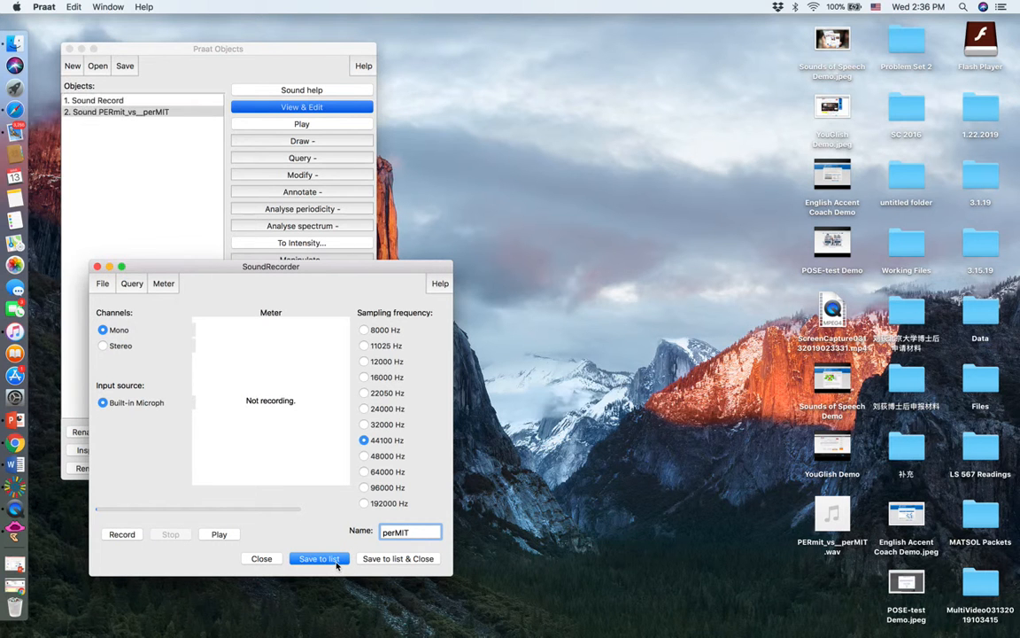
{"action": "left_click", "coordinate": [97, 266]}
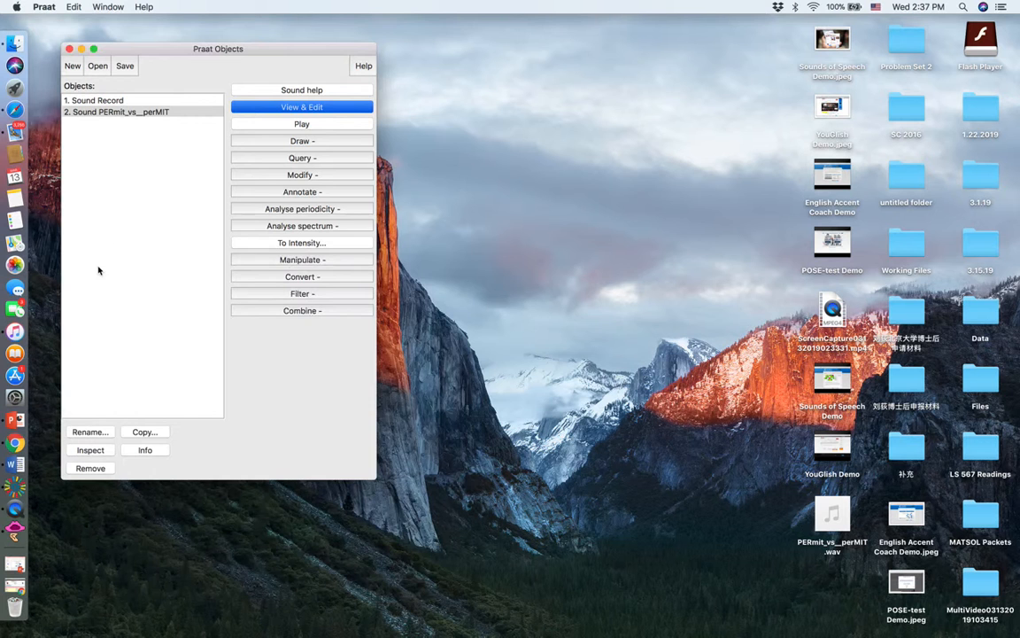
Step: Open the PERmit_vs__perMIT sound for viewing and editing, and select the span covering both words, about 1.45 to 4.85 s
{"action": "left_click", "coordinate": [282, 108]}
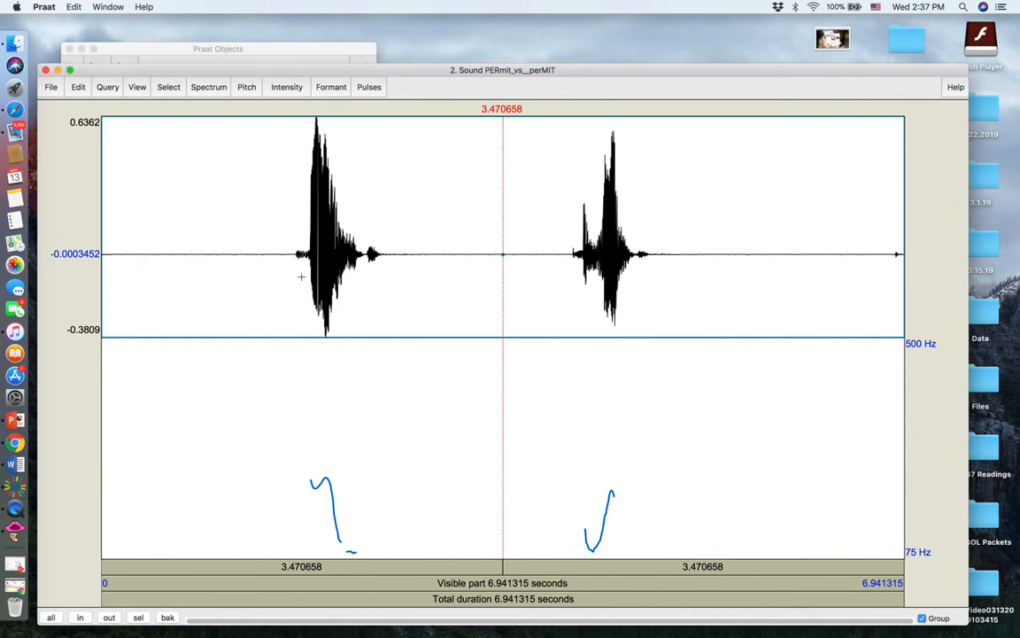
{"action": "left_click_drag", "start_coordinate": [282, 272], "coordinate": [388, 302]}
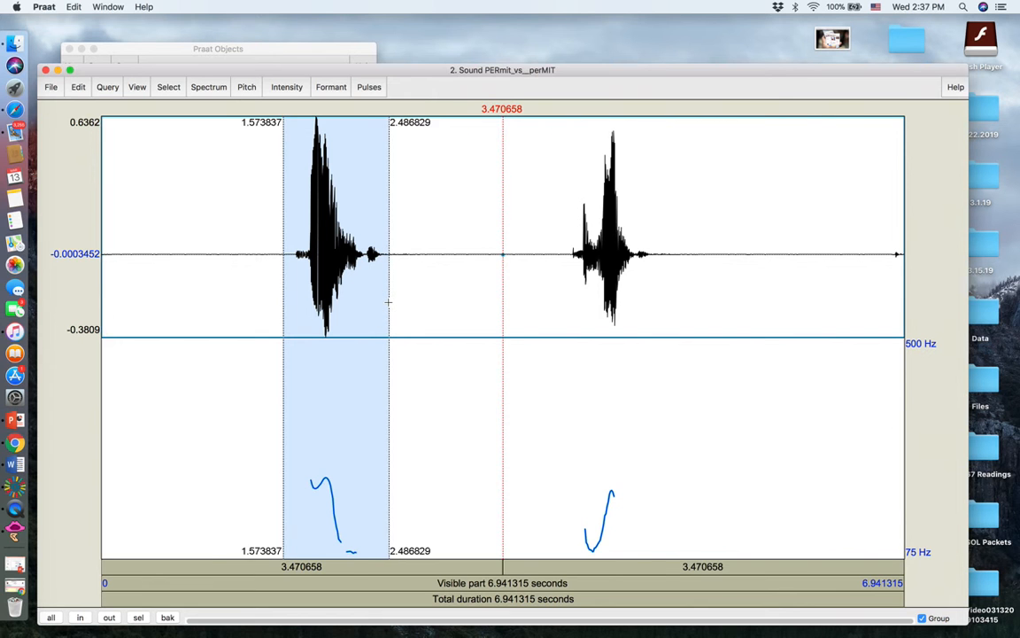
{"action": "left_click", "coordinate": [494, 434]}
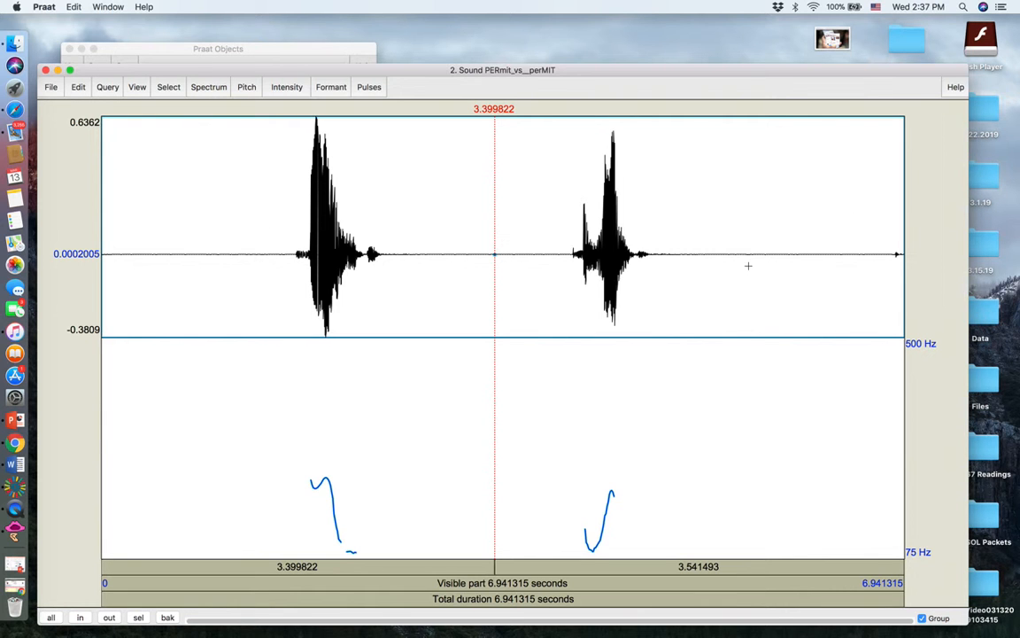
{"action": "left_click_drag", "start_coordinate": [270, 226], "coordinate": [663, 284]}
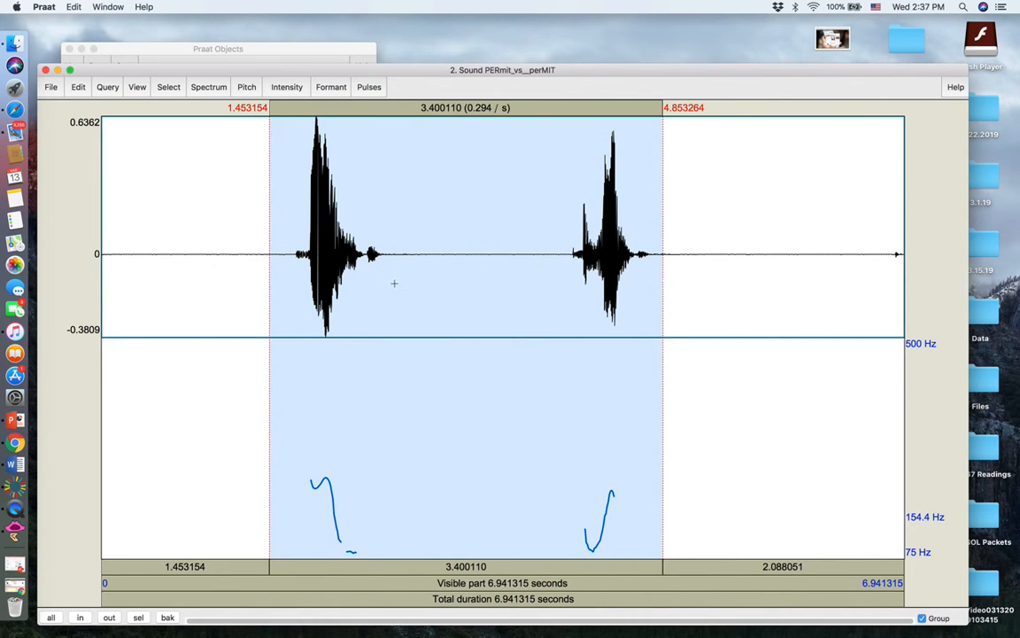
Step: Highlight the first word's main body and final burst, and the stressed part of the second word from about 4.27 to 4.74 s
{"action": "left_click", "coordinate": [348, 288]}
{"action": "left_click_drag", "start_coordinate": [290, 266], "coordinate": [381, 267]}
{"action": "left_click_drag", "start_coordinate": [290, 271], "coordinate": [363, 282]}
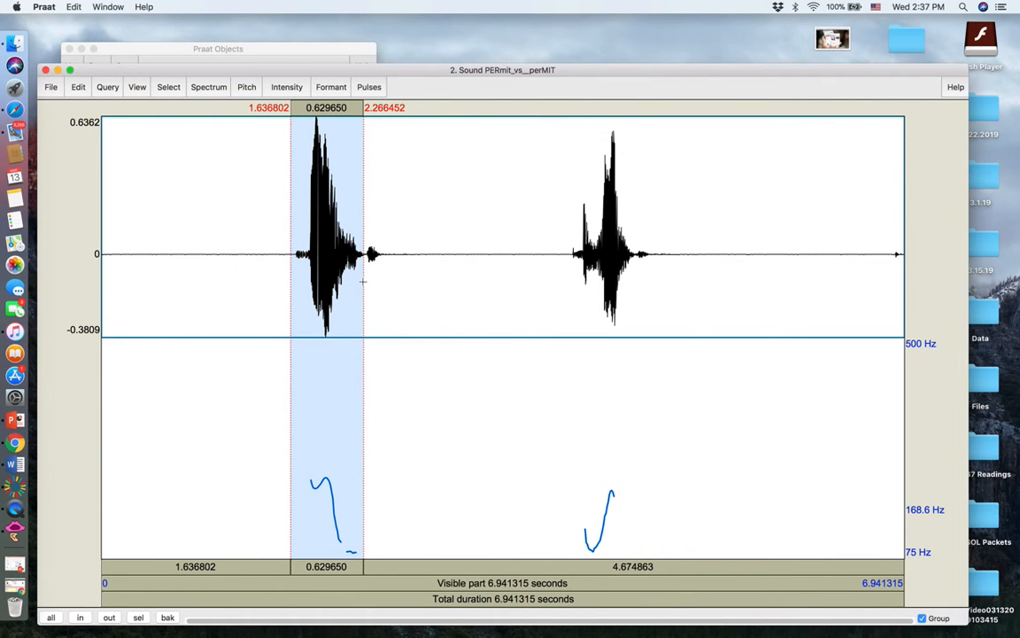
{"action": "left_click_drag", "start_coordinate": [368, 262], "coordinate": [383, 263]}
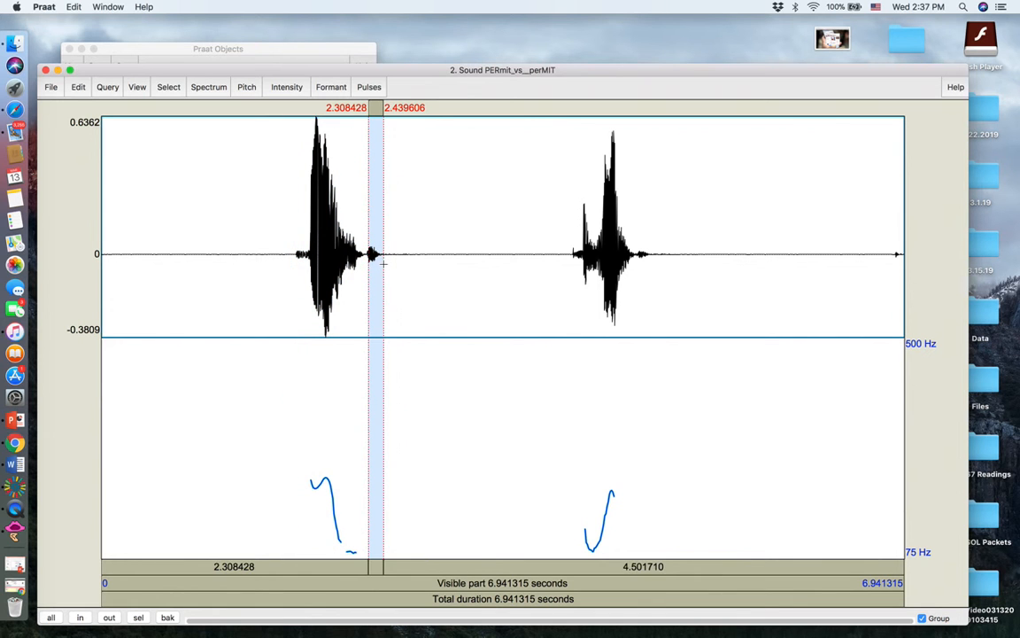
{"action": "left_click", "coordinate": [572, 280]}
{"action": "left_click_drag", "start_coordinate": [572, 273], "coordinate": [649, 288]}
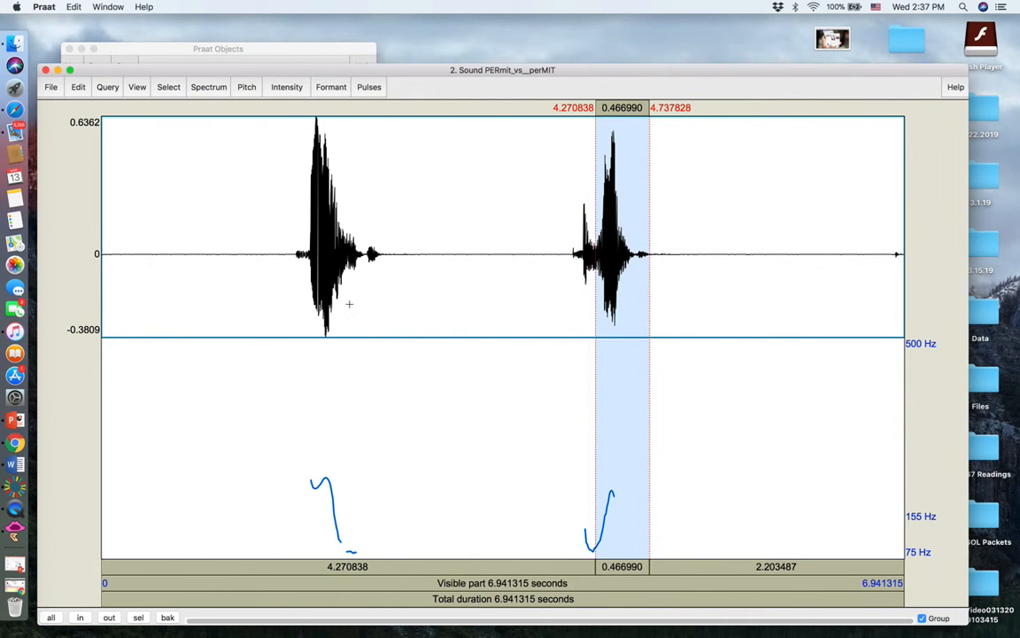
Step: Highlight the first word's final burst, about 2.28 to 2.44 s, and the second word's stressed syllable, about 4.29 to 4.74 s
{"action": "left_click", "coordinate": [349, 276]}
{"action": "left_click", "coordinate": [285, 282]}
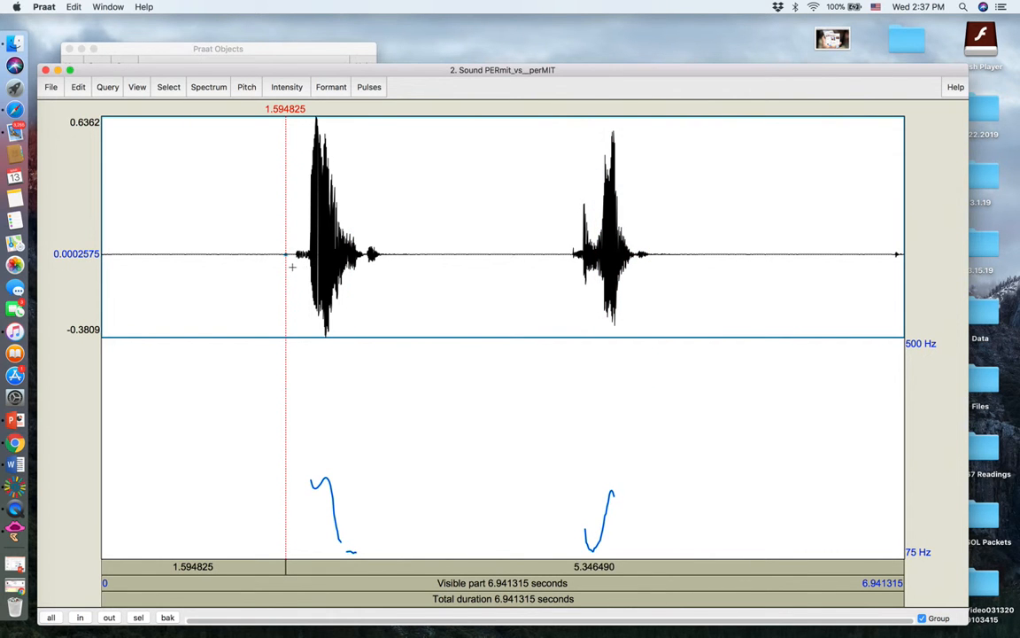
{"action": "left_click_drag", "start_coordinate": [293, 267], "coordinate": [382, 271]}
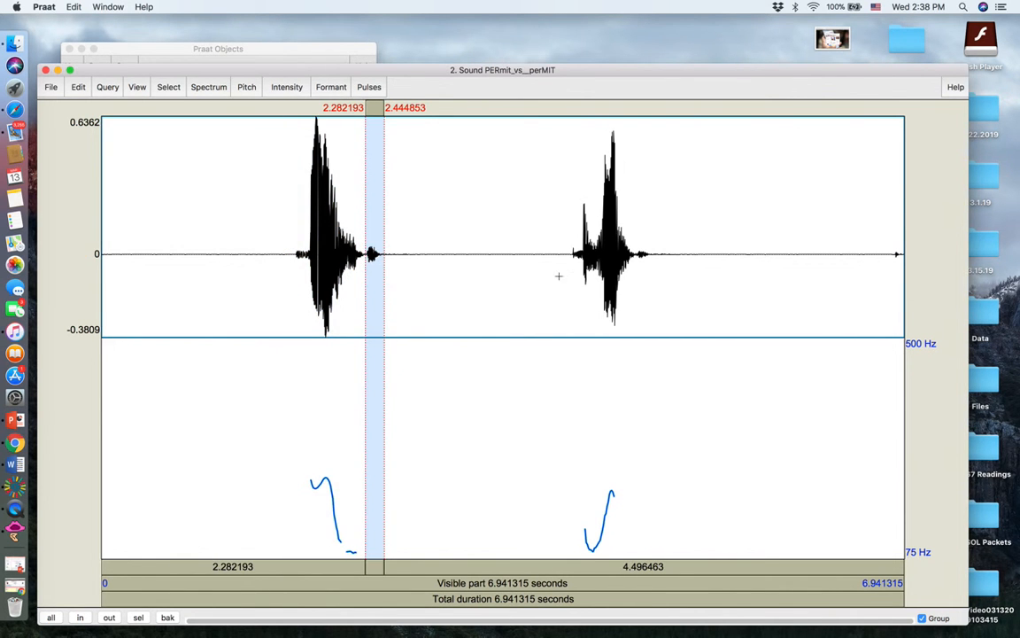
{"action": "left_click_drag", "start_coordinate": [575, 283], "coordinate": [649, 291]}
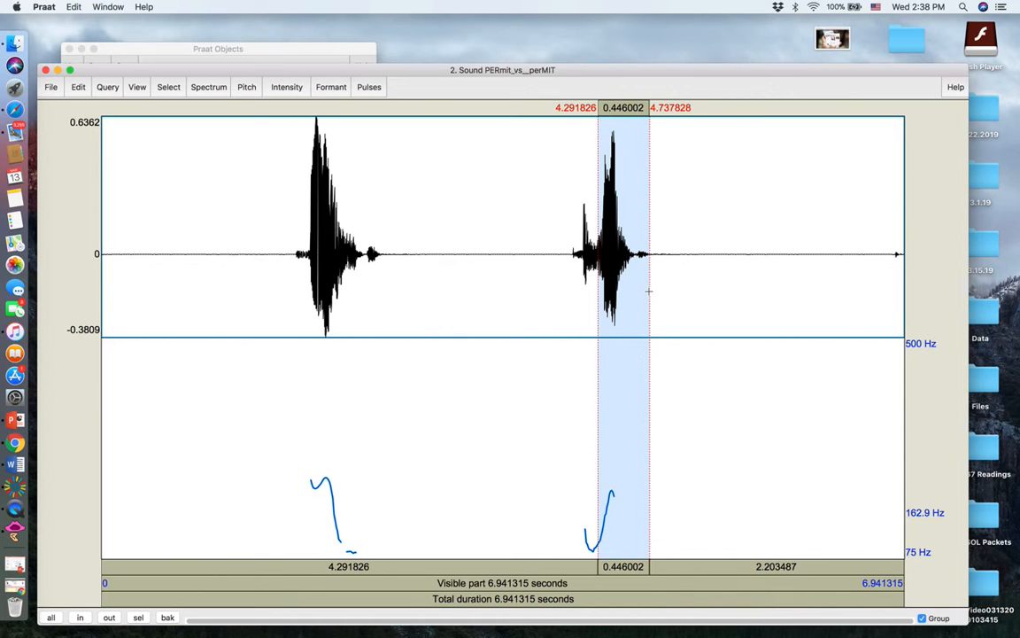
Step: Select the span covering both words, about 1.55 to 4.82 s, and zoom to the selection
{"action": "left_click", "coordinate": [280, 290]}
{"action": "left_click_drag", "start_coordinate": [280, 290], "coordinate": [658, 337]}
{"action": "key", "text": "super+n"}
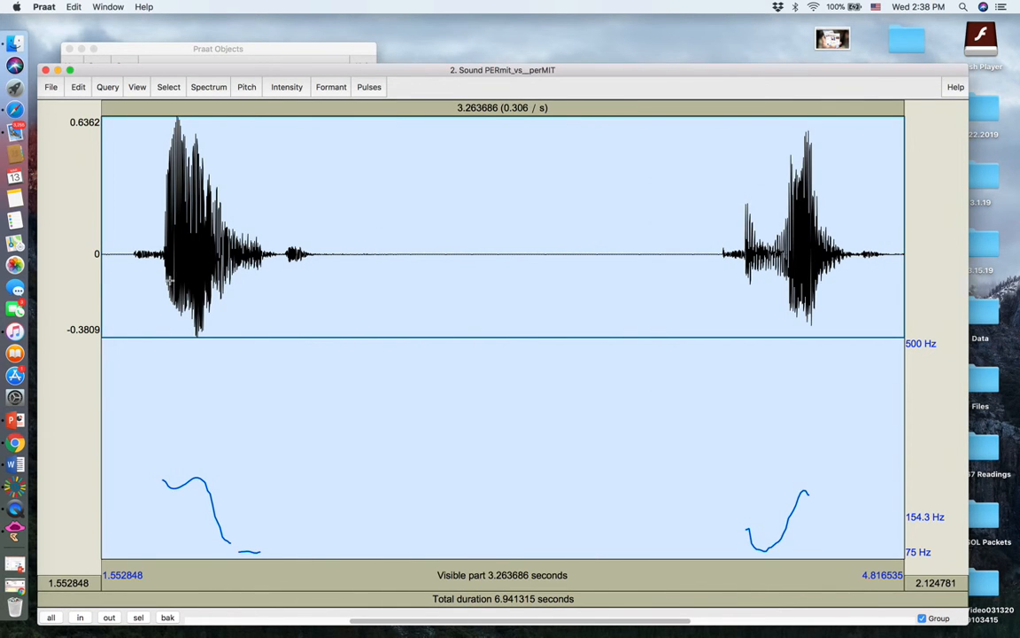
Step: Play the sound from just before the first word, and select its stressed pitch peak, about 1.76 to 1.96 s
{"action": "left_click", "coordinate": [131, 278]}
{"action": "key", "text": "Tab"}
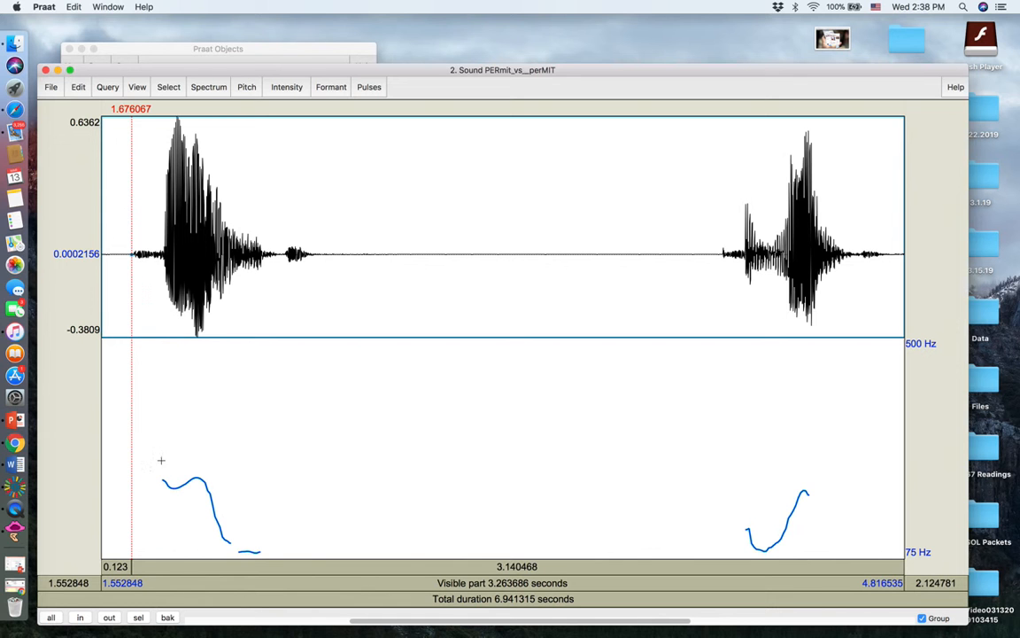
{"action": "left_click_drag", "start_coordinate": [153, 449], "coordinate": [201, 459]}
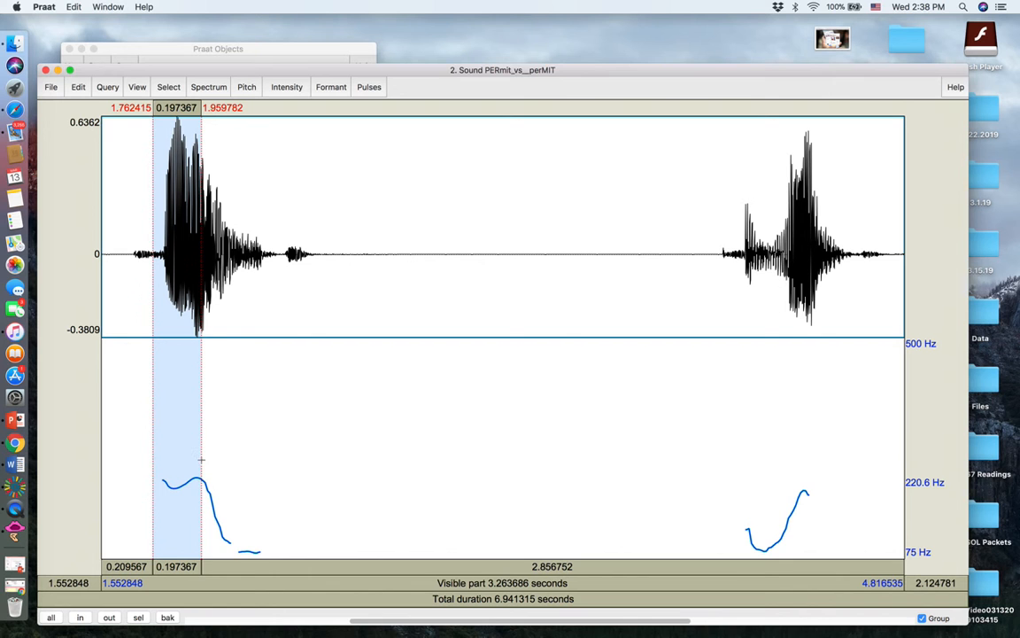
Step: Play the first word's second syllable, about 2.05 to 2.45 s, and its first syllable, about 1.75 to 2.03 s, and put the cursor before the word
{"action": "left_click_drag", "start_coordinate": [223, 446], "coordinate": [323, 465]}
{"action": "key", "text": "Tab"}
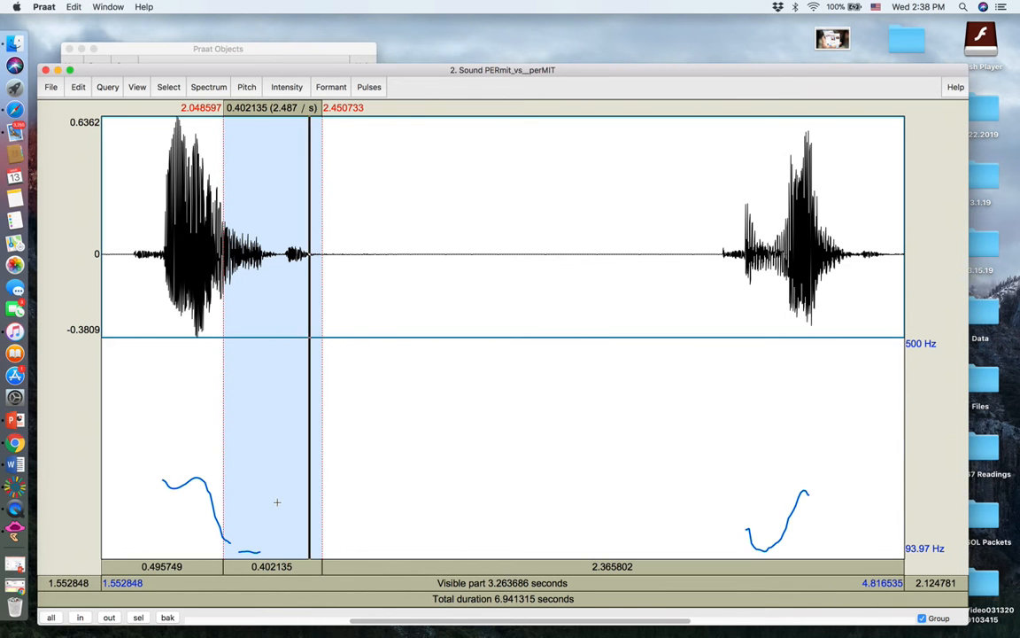
{"action": "left_click_drag", "start_coordinate": [149, 465], "coordinate": [218, 476]}
{"action": "key", "text": "Tab"}
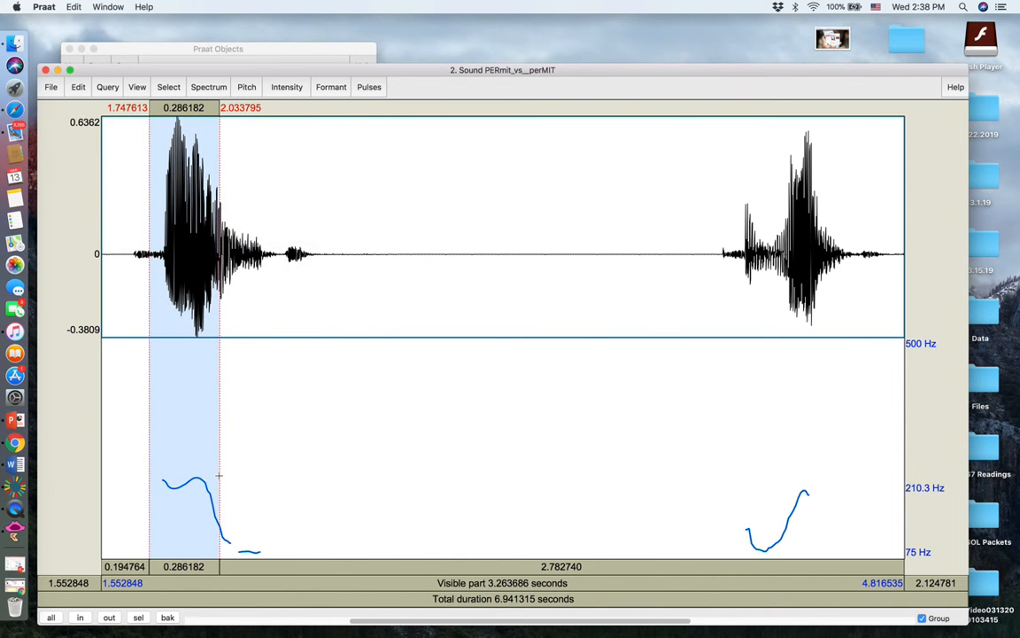
{"action": "left_click", "coordinate": [298, 458]}
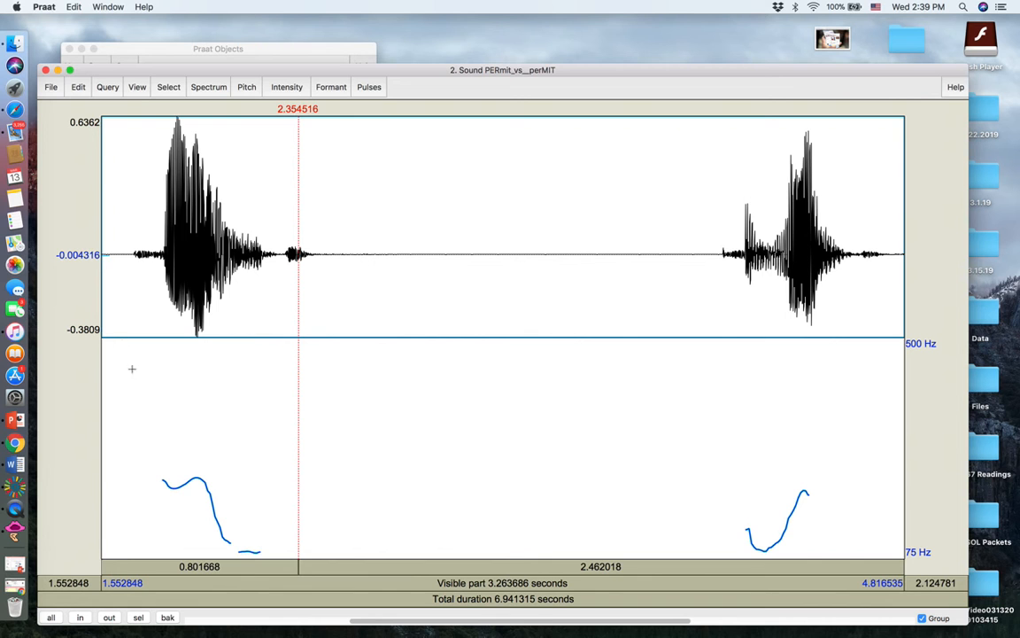
{"action": "left_click", "coordinate": [127, 308]}
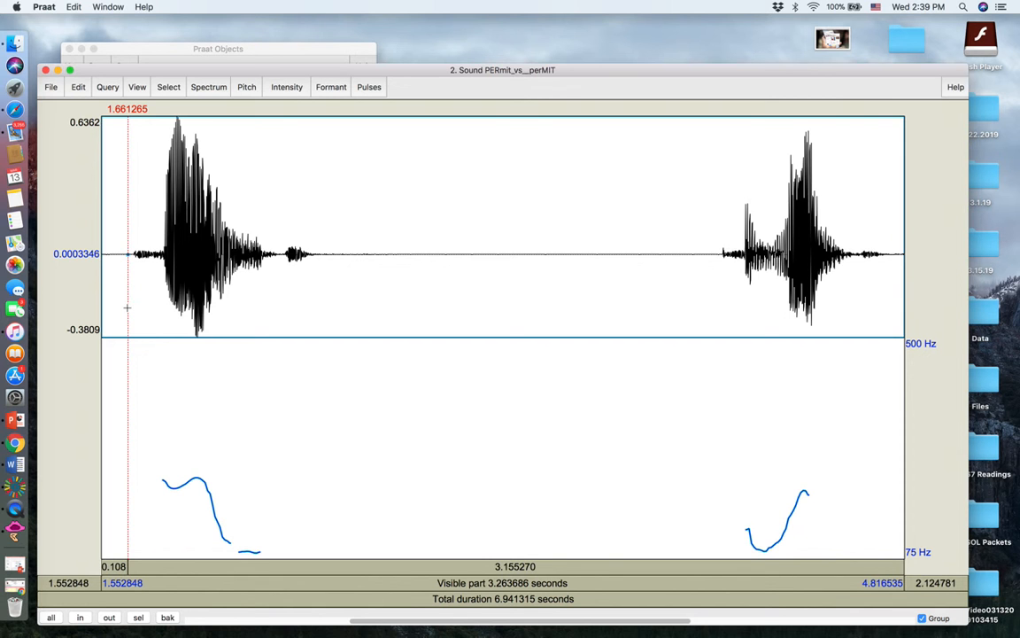
Step: Play the whole first word, about 1.66 to 2.38 s, and select the whole second word, about 4.00 to 4.75 s
{"action": "left_click_drag", "start_coordinate": [128, 307], "coordinate": [304, 336]}
{"action": "key", "text": "Tab"}
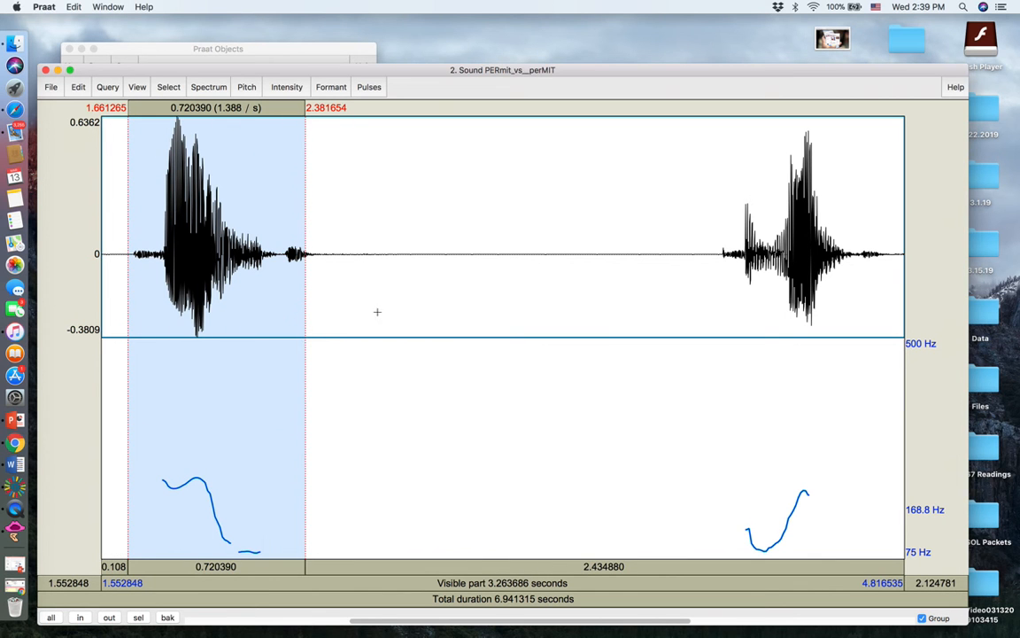
{"action": "left_click", "coordinate": [618, 305]}
{"action": "left_click_drag", "start_coordinate": [704, 289], "coordinate": [889, 308]}
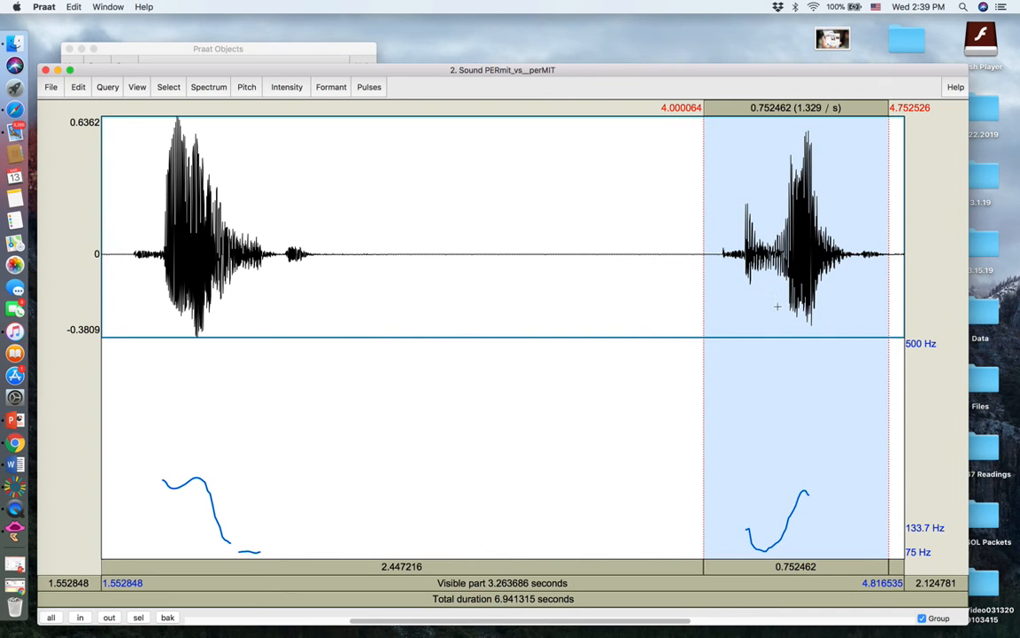
Step: Play the second word's stressed syllable, about 4.30 to 4.61 s, and its unstressed first syllable, about 4.08 to 4.28 s
{"action": "left_click", "coordinate": [778, 307]}
{"action": "left_click_drag", "start_coordinate": [778, 306], "coordinate": [852, 314]}
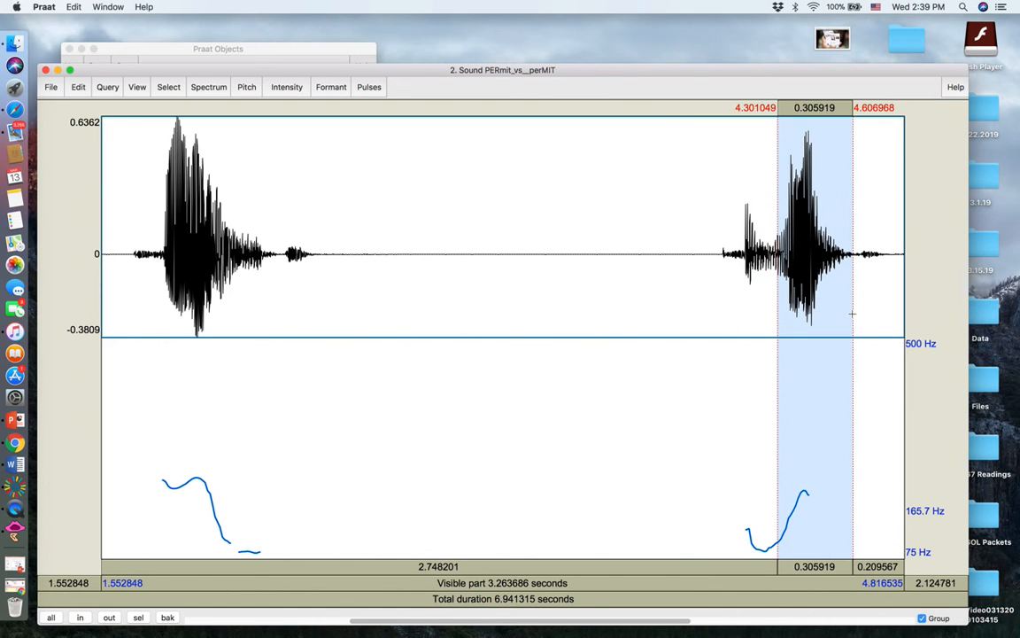
{"action": "key", "text": "Tab"}
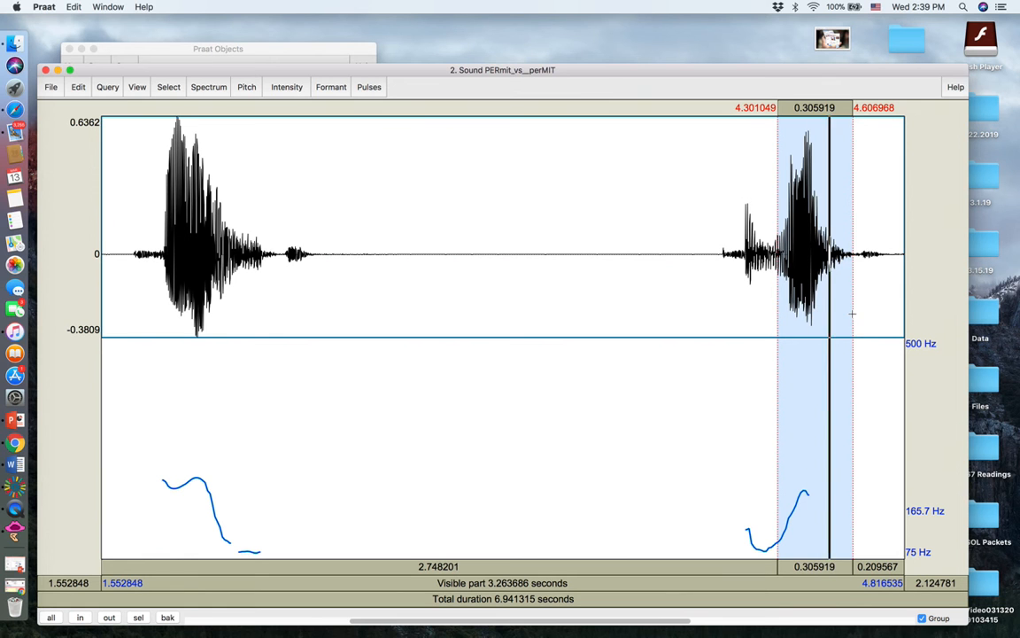
{"action": "left_click_drag", "start_coordinate": [723, 306], "coordinate": [770, 306]}
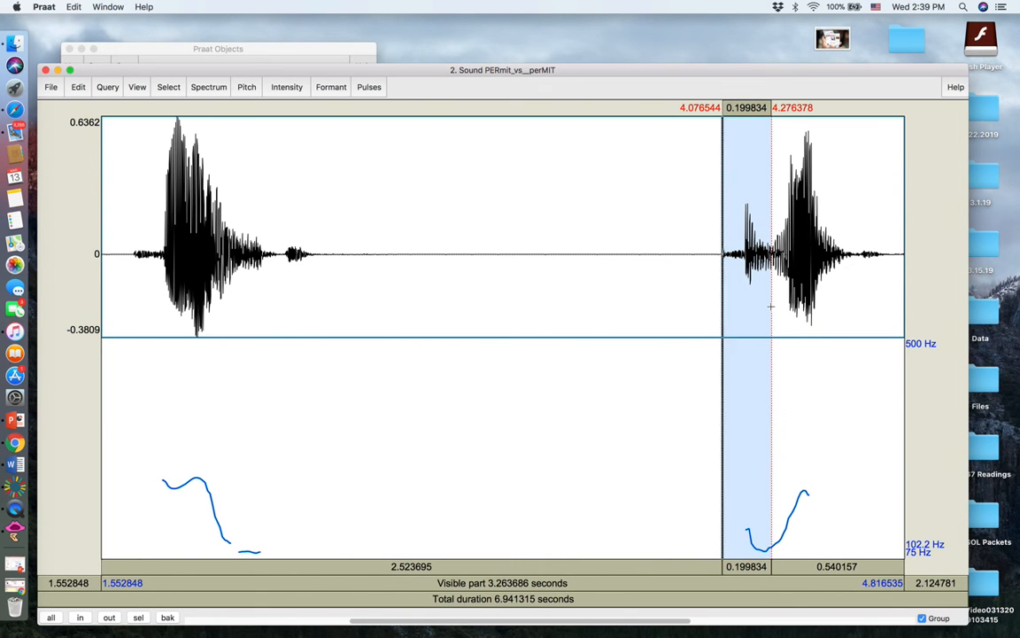
Step: Play the whole second word, about 4.05 to 4.72 s, and put the cursor in the silence between the words, at about 3.28 s
{"action": "left_click", "coordinate": [717, 292]}
{"action": "left_click_drag", "start_coordinate": [718, 293], "coordinate": [880, 302]}
{"action": "key", "text": "Tab"}
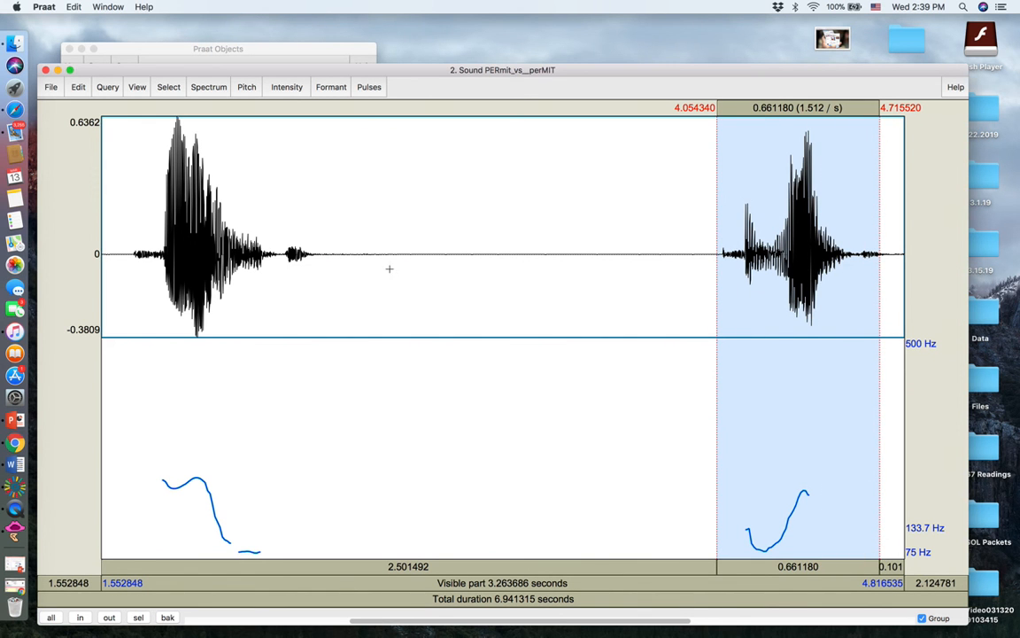
{"action": "left_click", "coordinate": [461, 295]}
{"action": "left_click", "coordinate": [555, 294]}
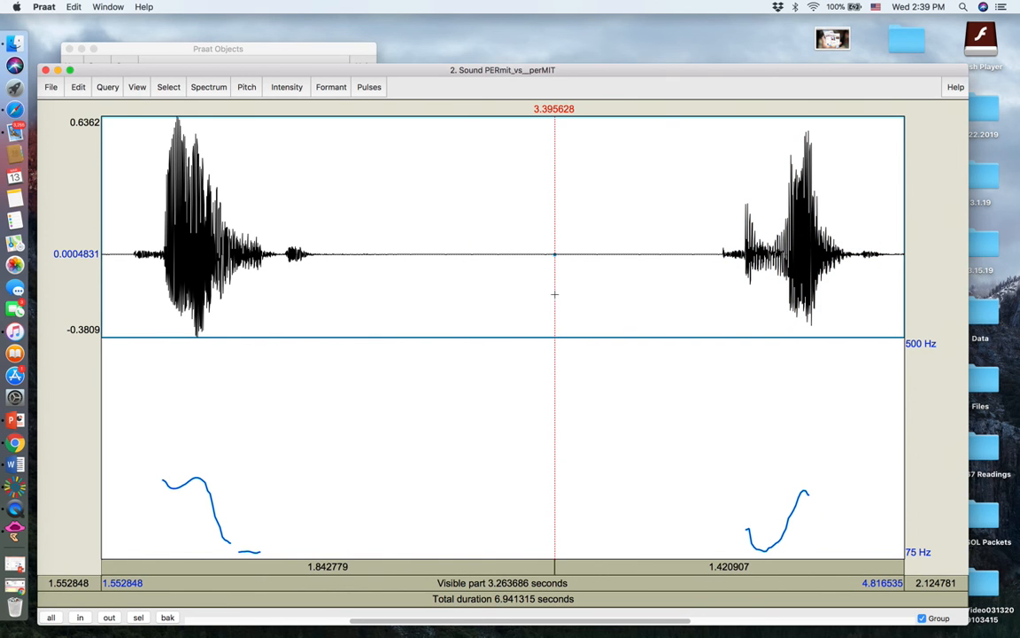
{"action": "left_click", "coordinate": [527, 295]}
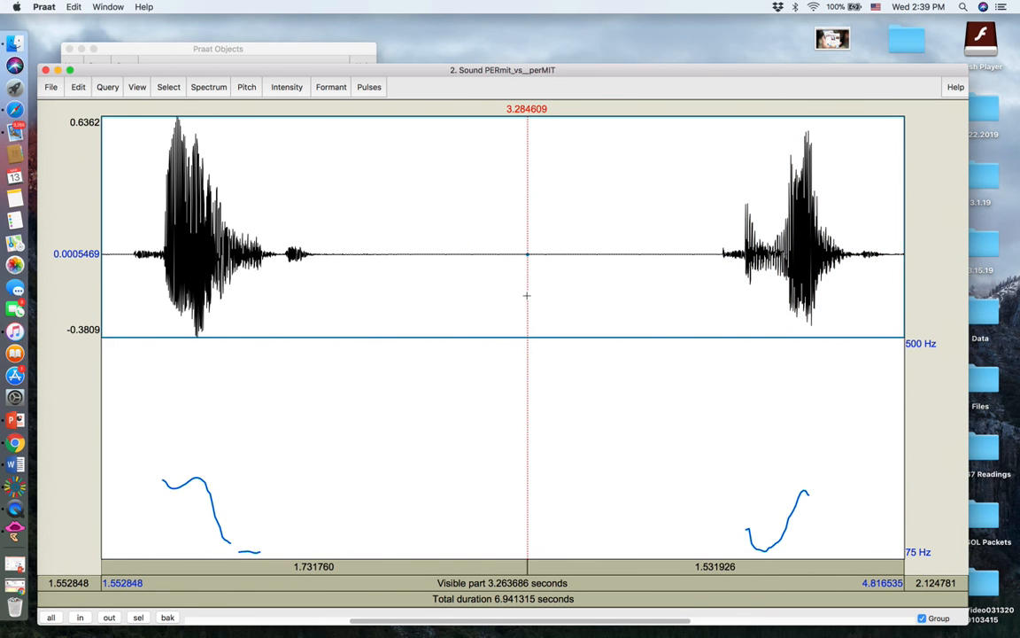